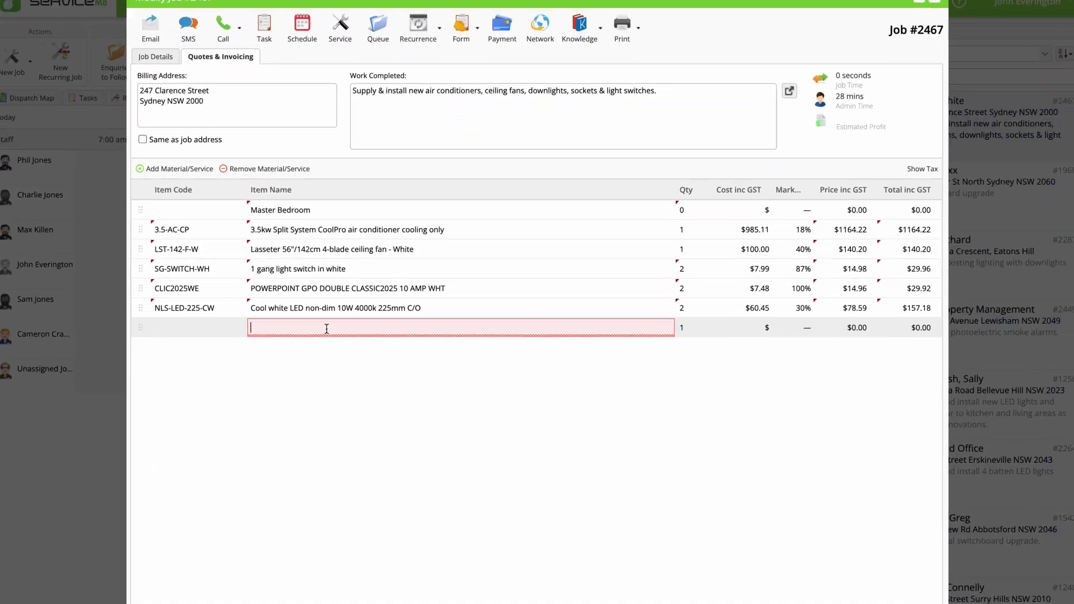
pyautogui.write('Ensuite')
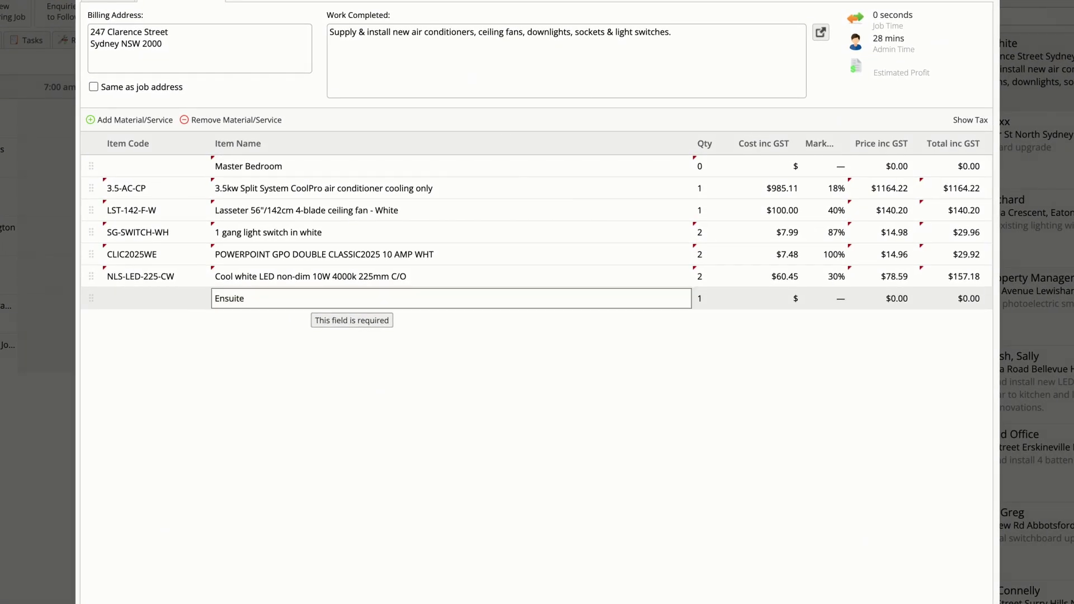
# Step: Add an Ensuite heading row with quantity 0 to Job #2467's quote
pyautogui.press('Tab')
pyautogui.write('0')
pyautogui.press('Return')
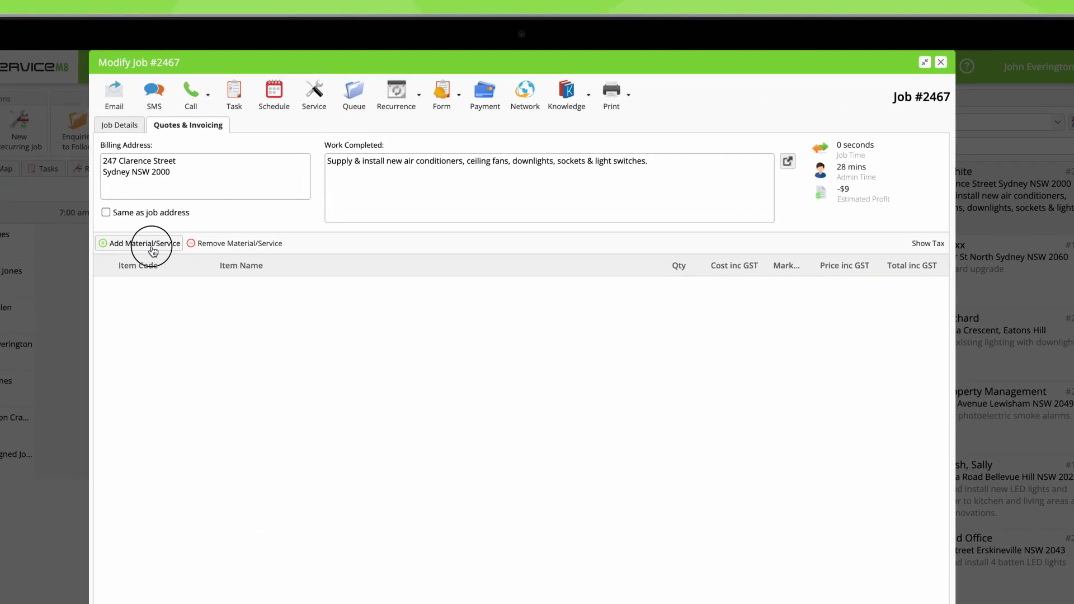
# Step: Add a 'Master Bedroom' line with quantity 0 as the quote's first row
pyautogui.click(152, 251)
pyautogui.click(305, 289)
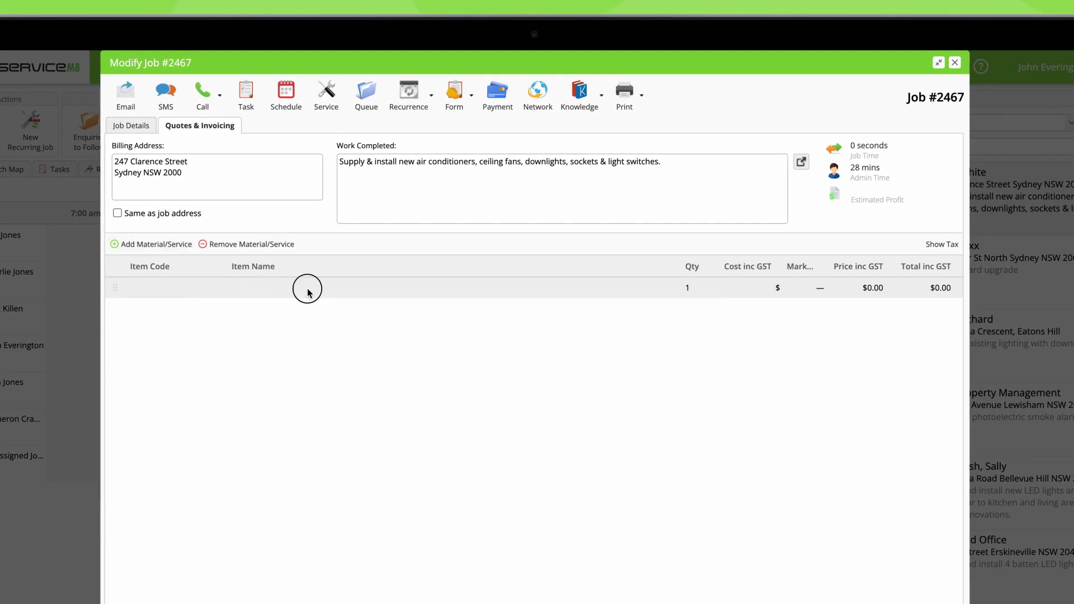
pyautogui.write('Master Bedroom')
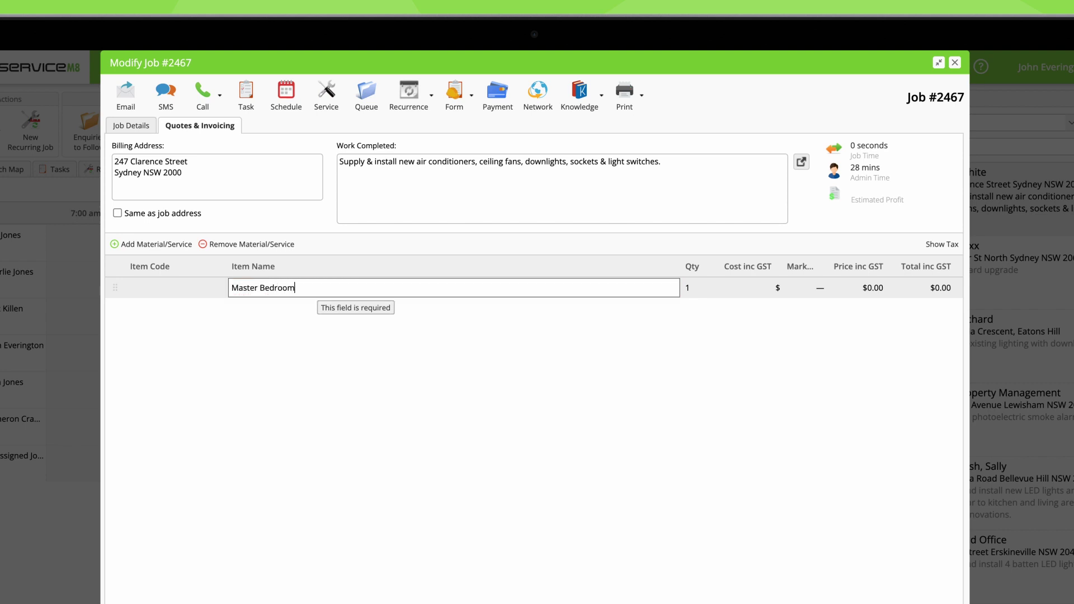
pyautogui.press('Tab')
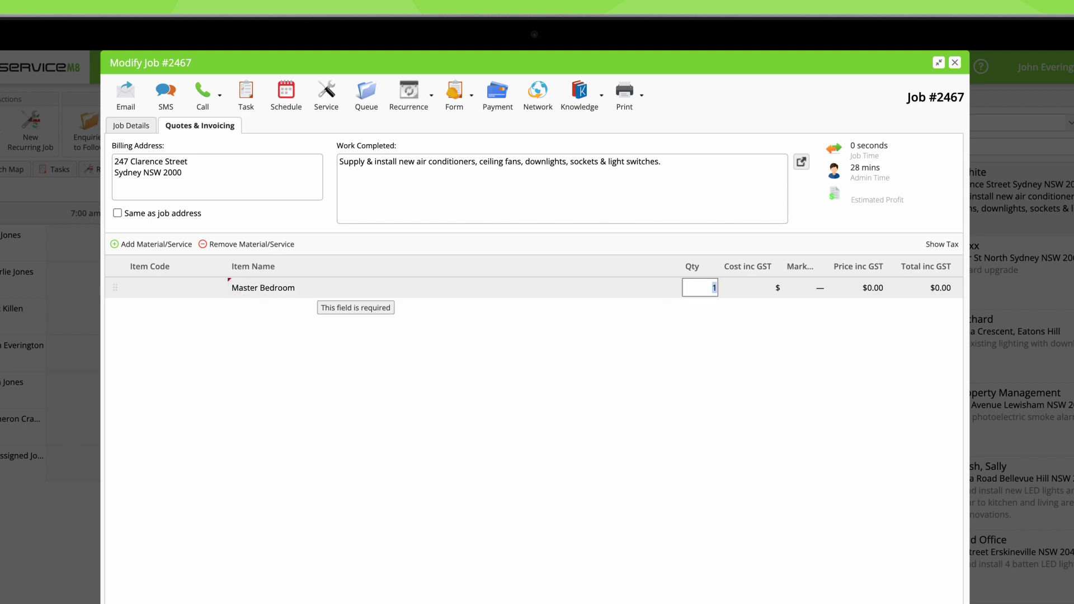
pyautogui.press('Return')
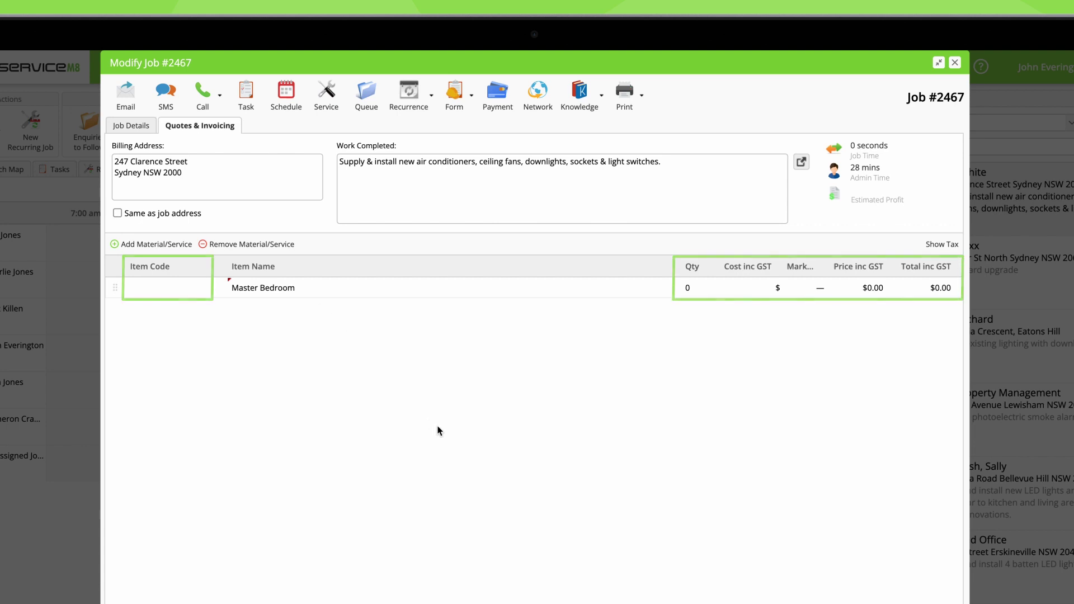
pyautogui.write('llway')
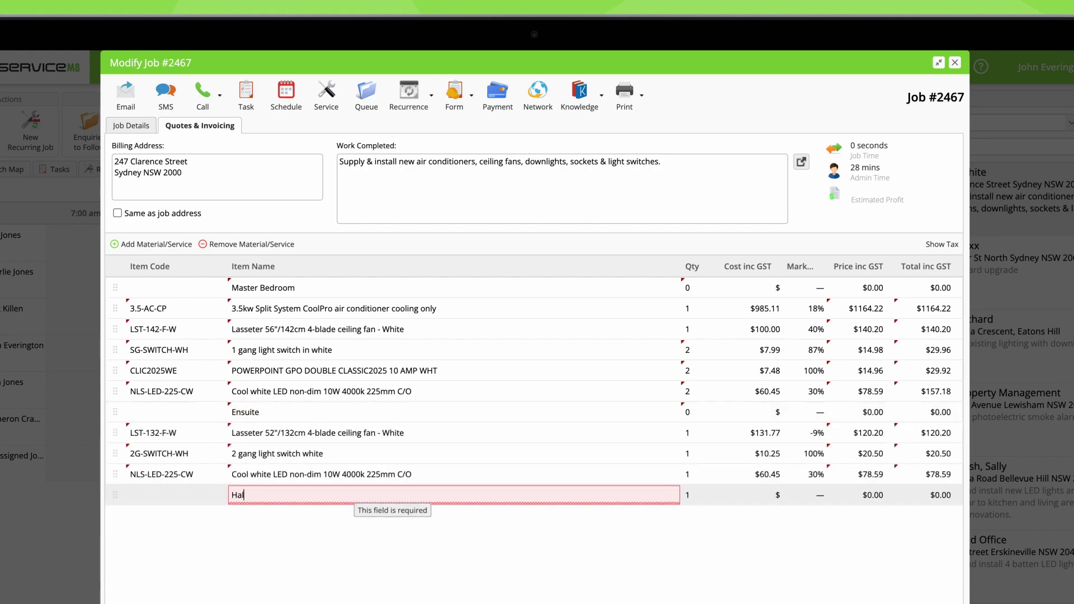
# Step: Commit the Hallway row, drag Master Bedroom to the top and Ensuite below the first LED row, then produce the quote
pyautogui.press('Return')
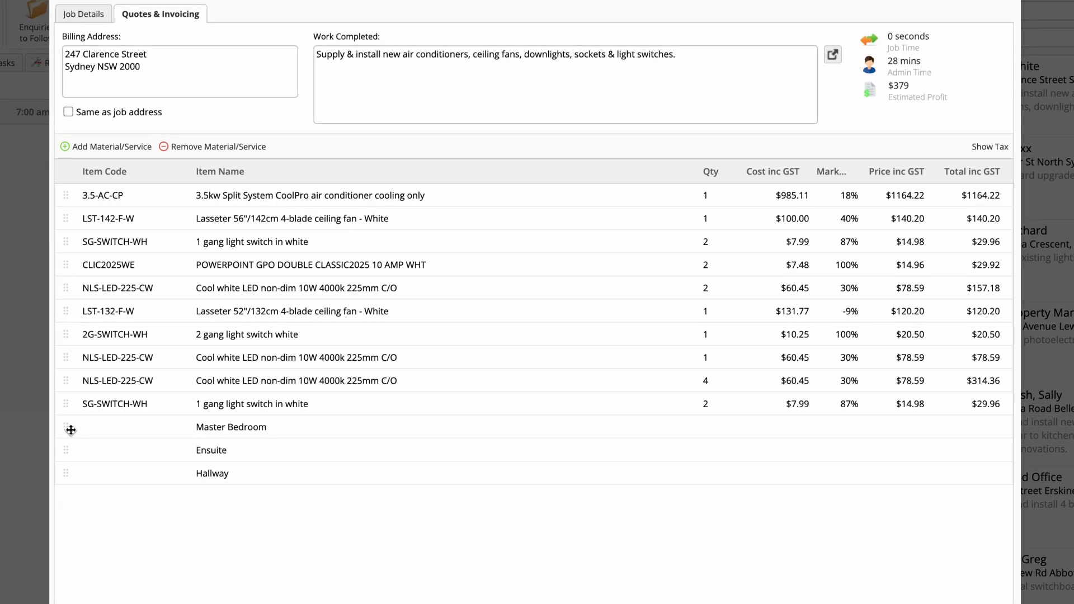
pyautogui.moveTo(70, 430); pyautogui.dragTo(71, 197)
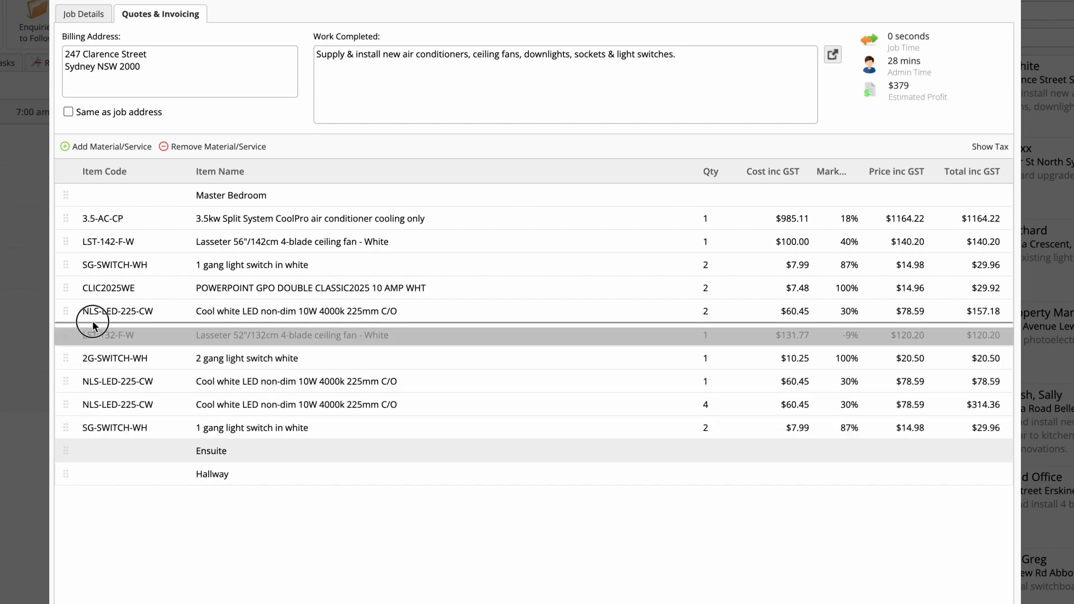
pyautogui.moveTo(69, 455)
pyautogui.mouseDown()
pyautogui.moveTo(91, 327)
pyautogui.moveTo(73, 445)
pyautogui.moveTo(74, 417)
pyautogui.mouseUp()
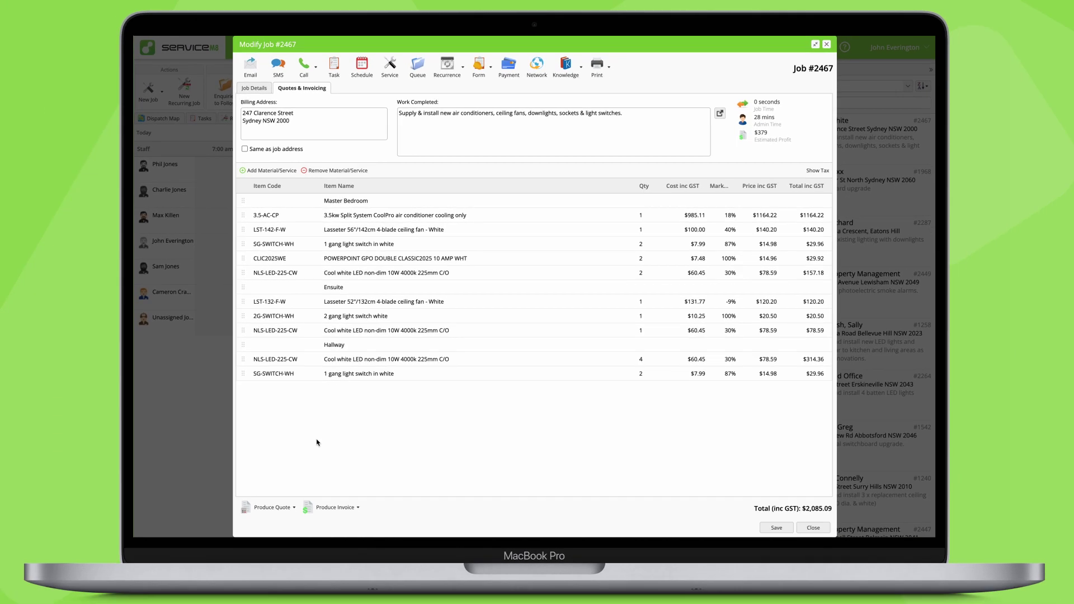
pyautogui.click(273, 509)
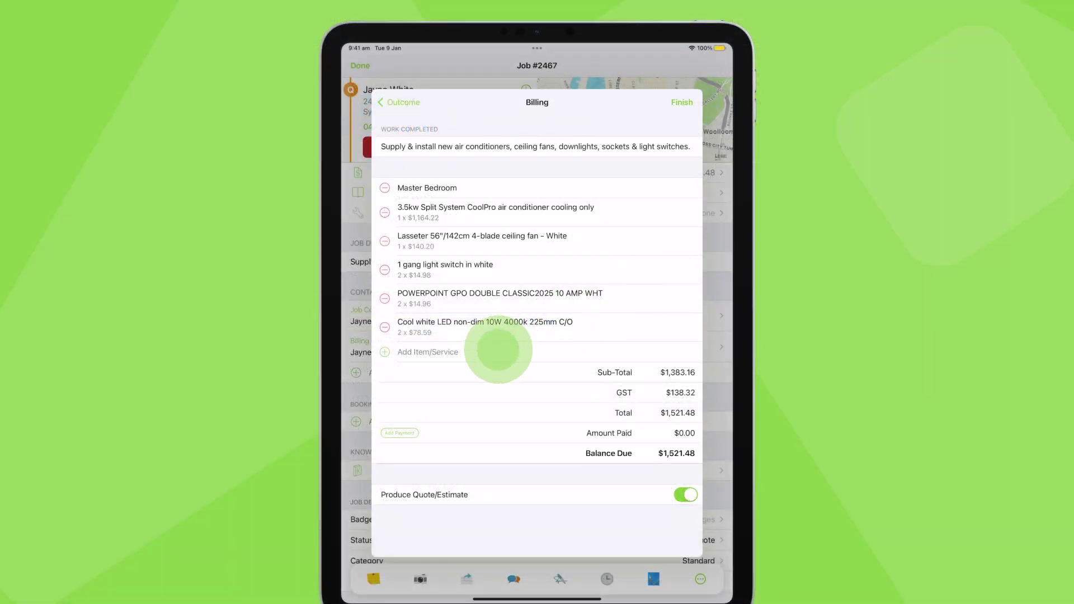
# Step: Create and save a custom billing item named 'Ensuite' in the iPad app
pyautogui.click(494, 351)
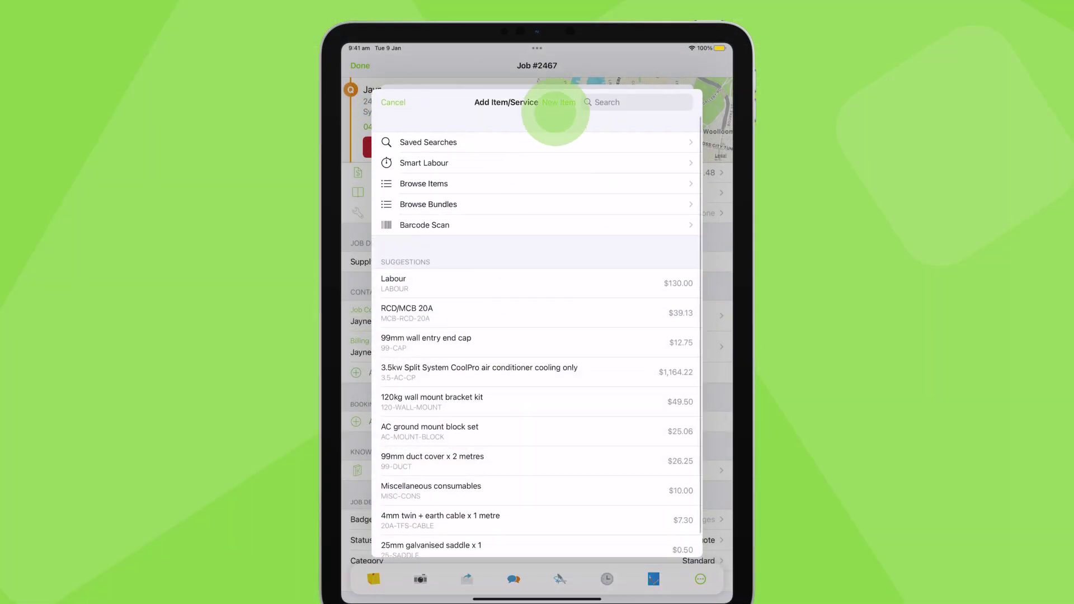
pyautogui.click(556, 103)
pyautogui.click(440, 163)
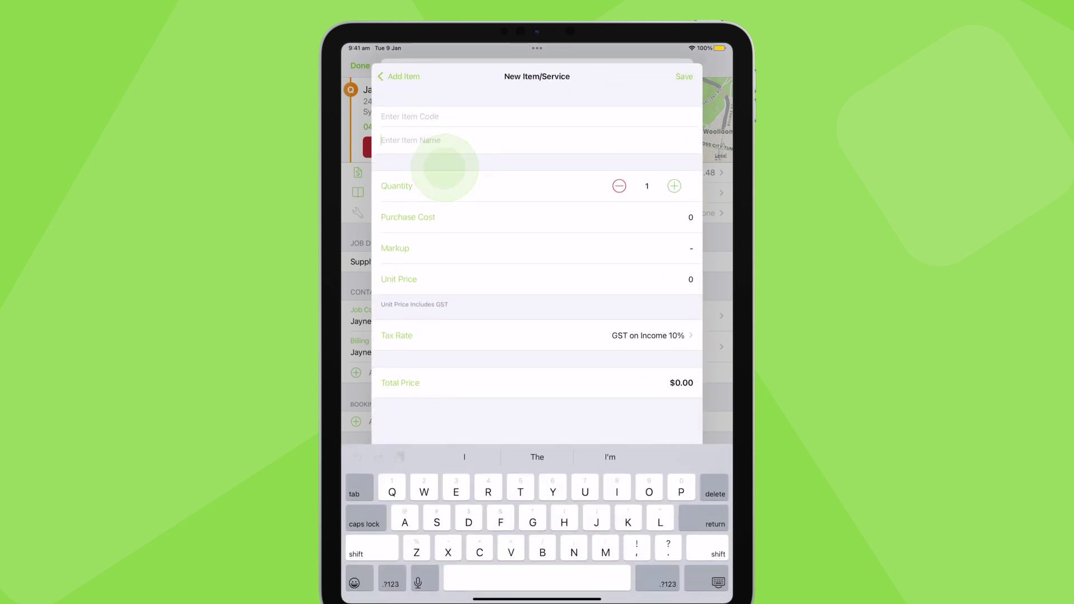
pyautogui.write('En')
pyautogui.click(538, 457)
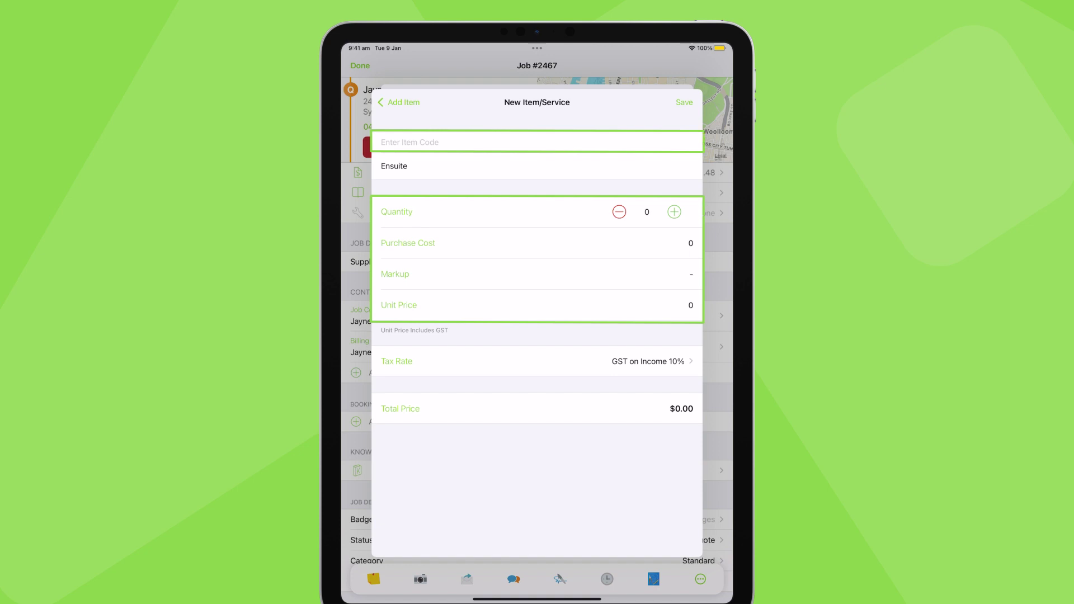
pyautogui.click(684, 102)
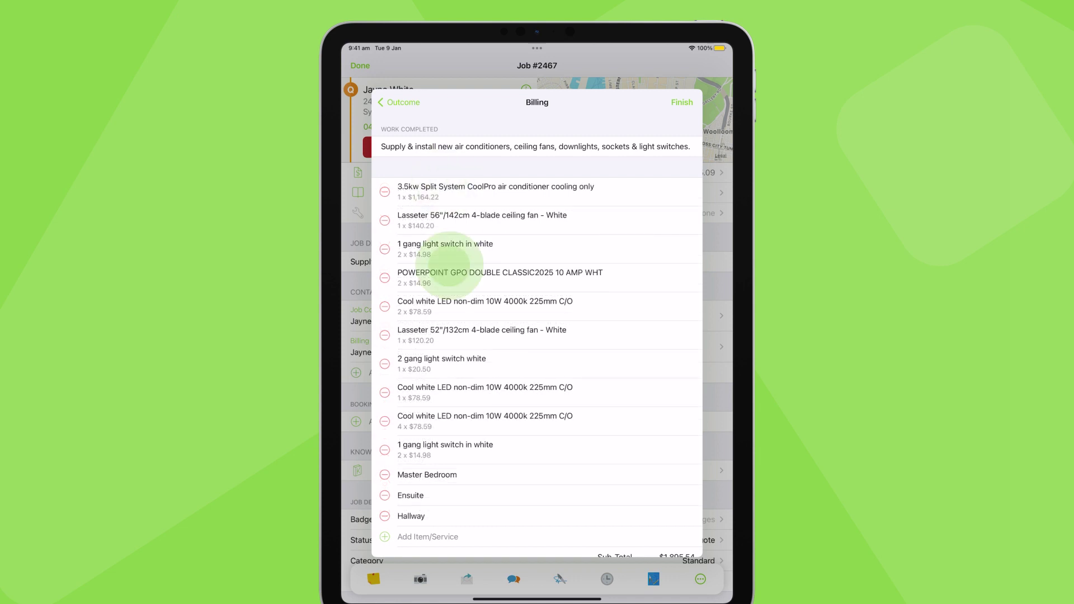
# Step: Drag Master Bedroom to the top and Ensuite after the first Cool white LED item, then finish billing
pyautogui.moveTo(457, 475); pyautogui.dragTo(458, 186)
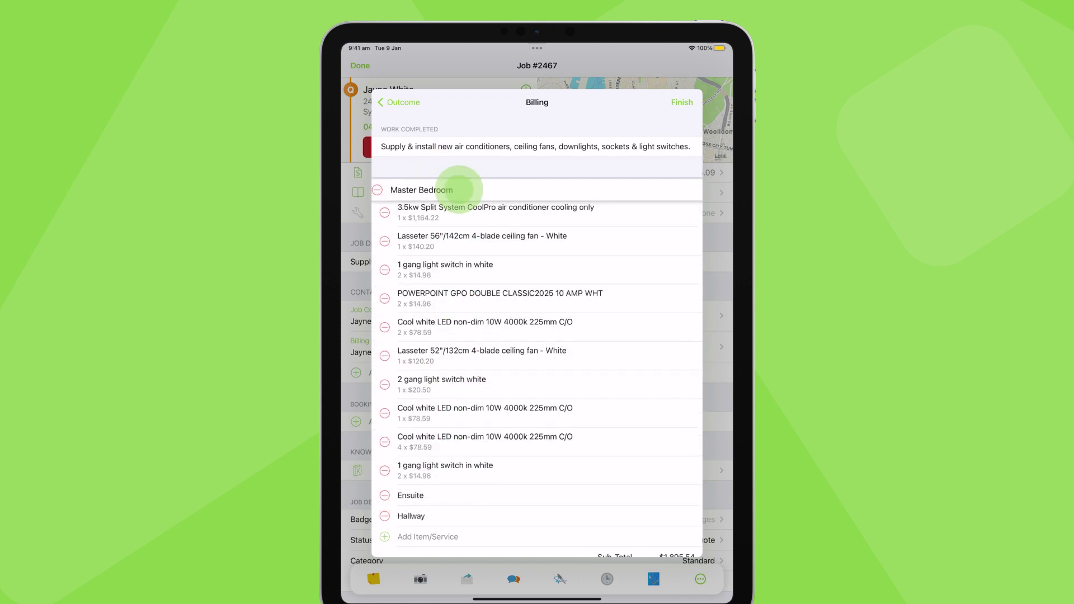
pyautogui.moveTo(428, 495); pyautogui.dragTo(408, 353)
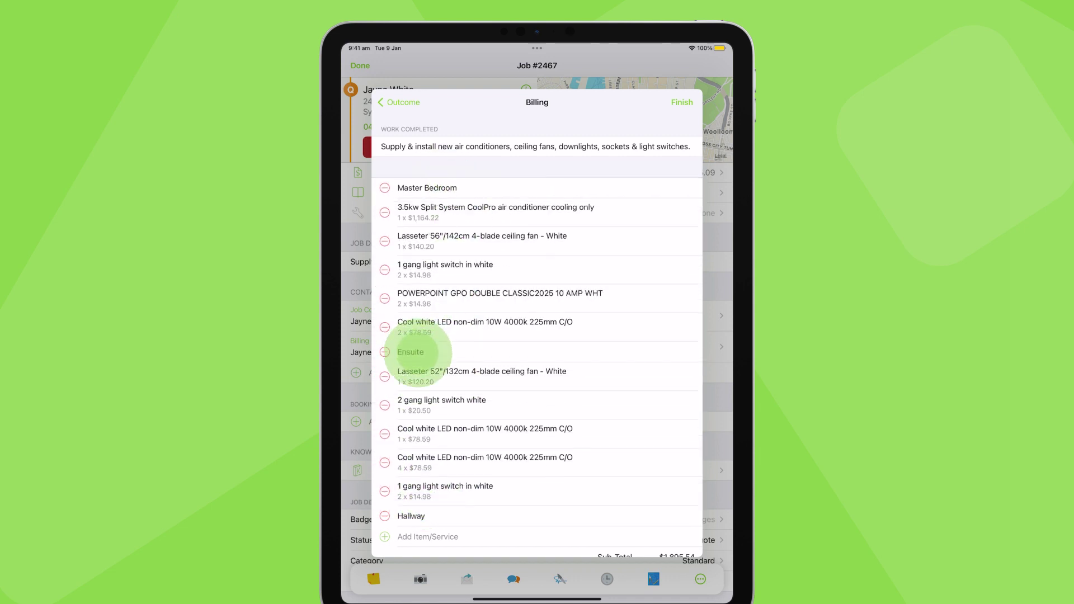
pyautogui.moveTo(411, 516)
pyautogui.mouseDown()
pyautogui.moveTo(407, 444)
pyautogui.moveTo(411, 458)
pyautogui.mouseUp()
pyautogui.click(681, 103)
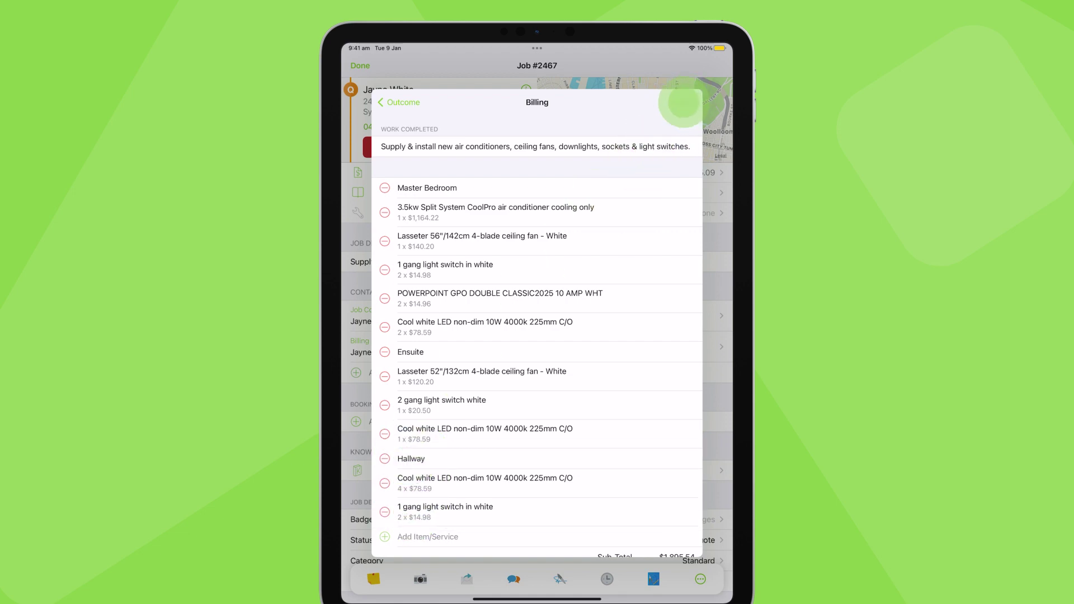